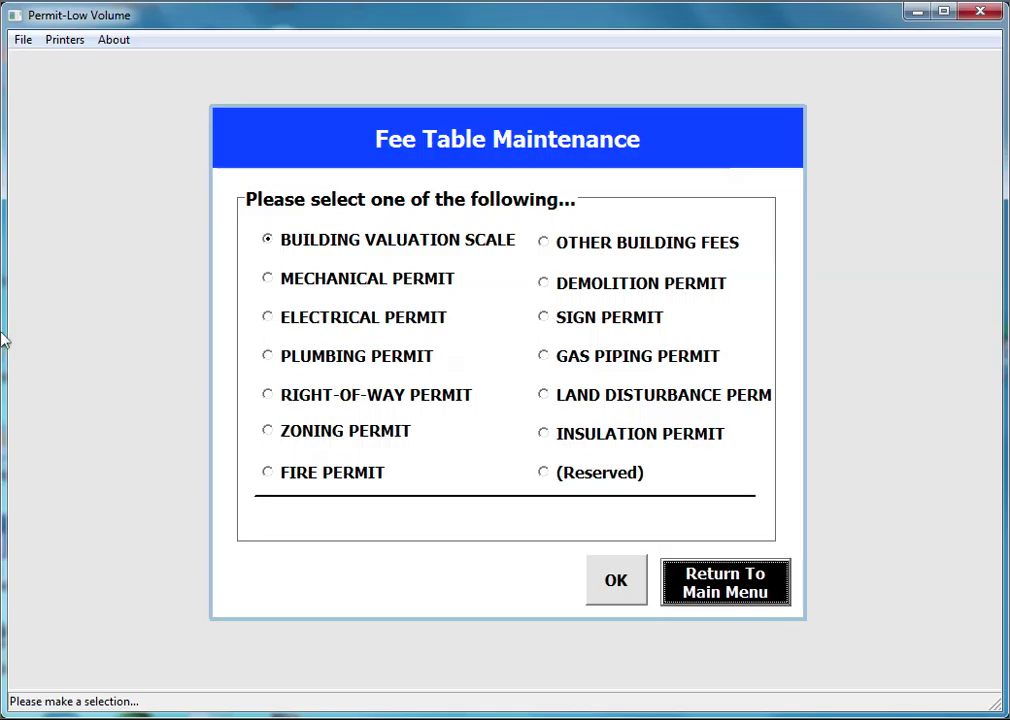
# - From the main menu, create a new Building Permit record for New Work, Residential
pyautogui.press('Escape')
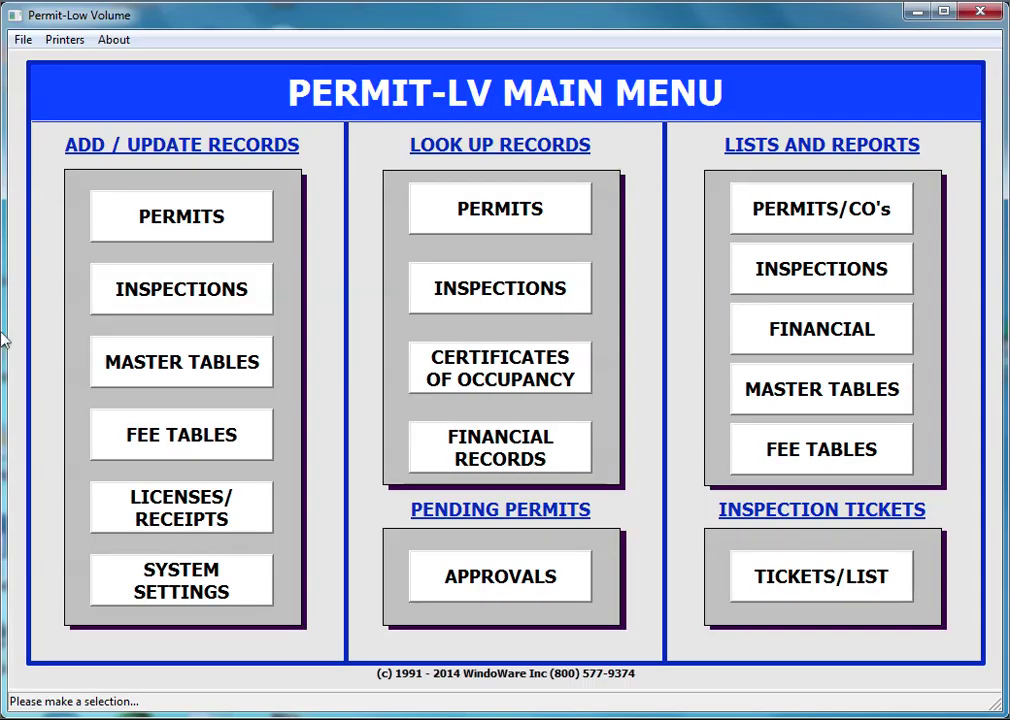
pyautogui.press('Return')
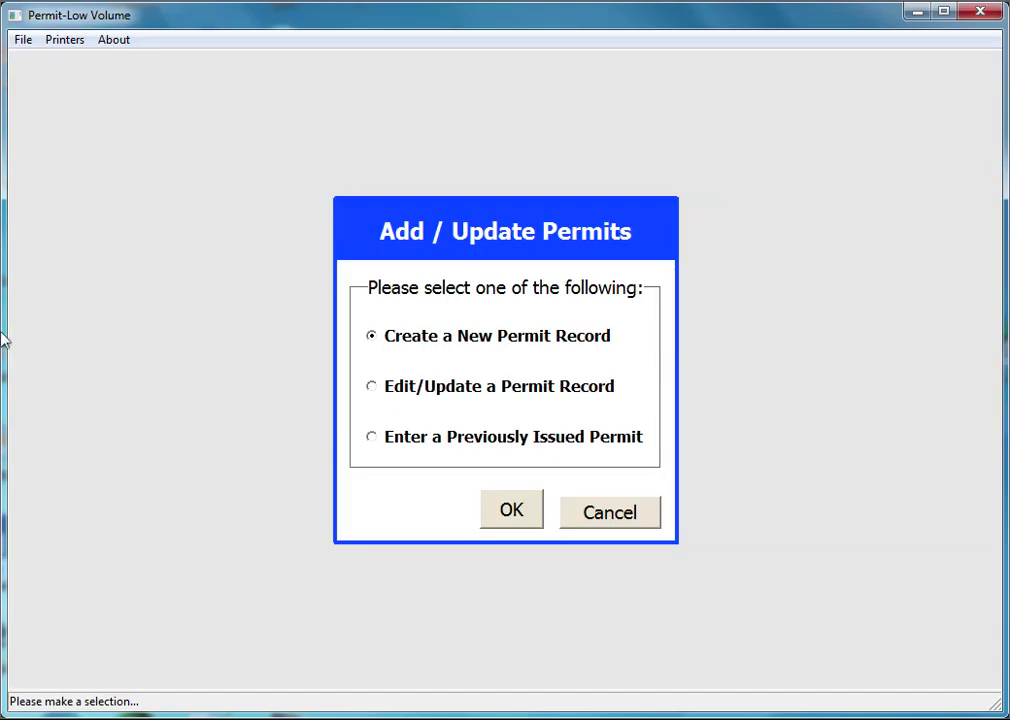
pyautogui.press('Return')
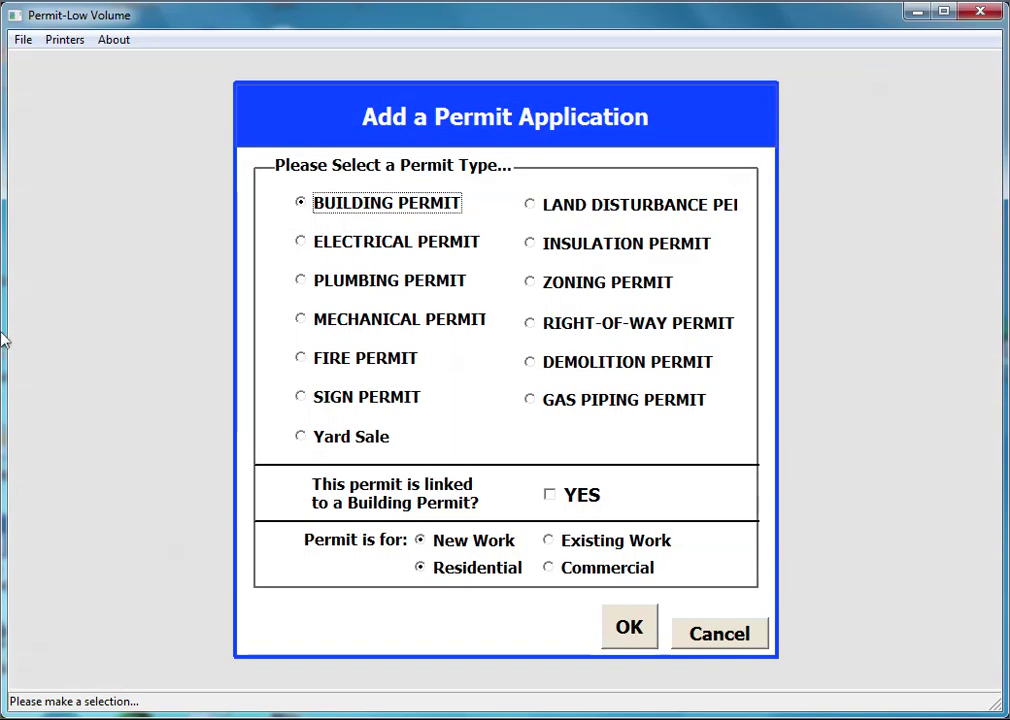
pyautogui.press('Tab')
pyautogui.press('Tab')
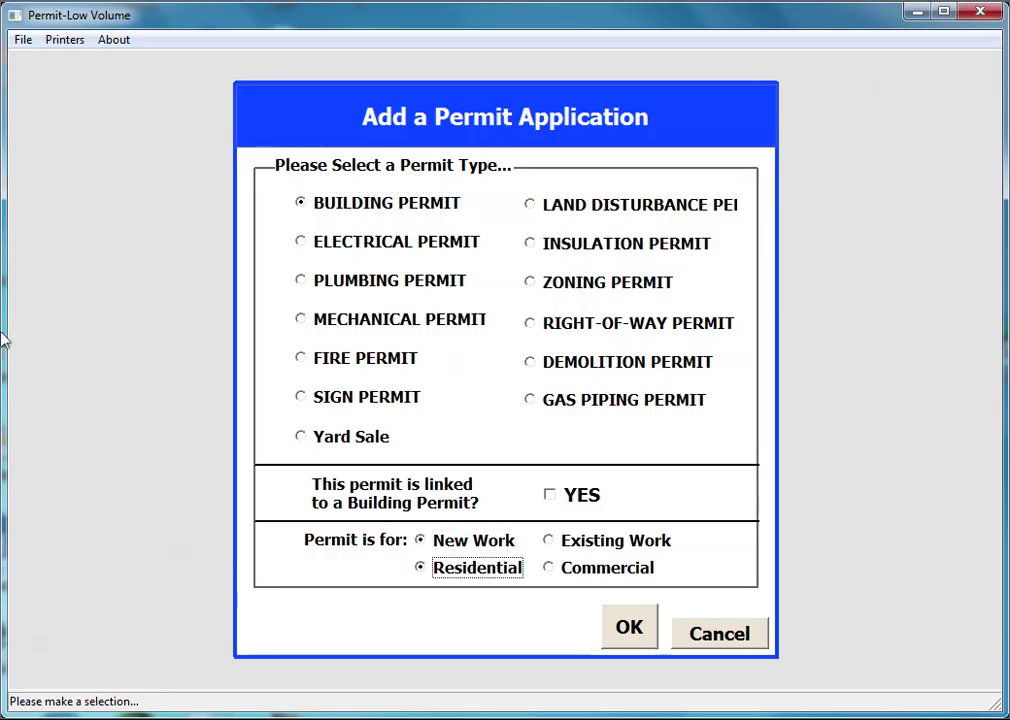
pyautogui.press('Return')
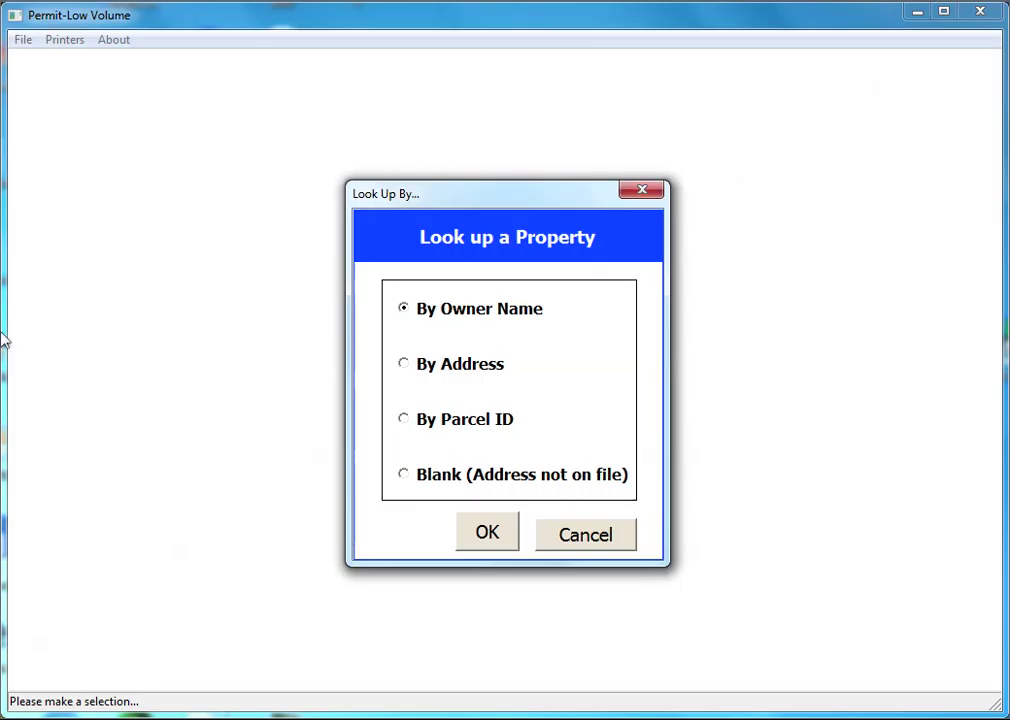
pyautogui.press('Down')
pyautogui.press('Return')
pyautogui.write('C')
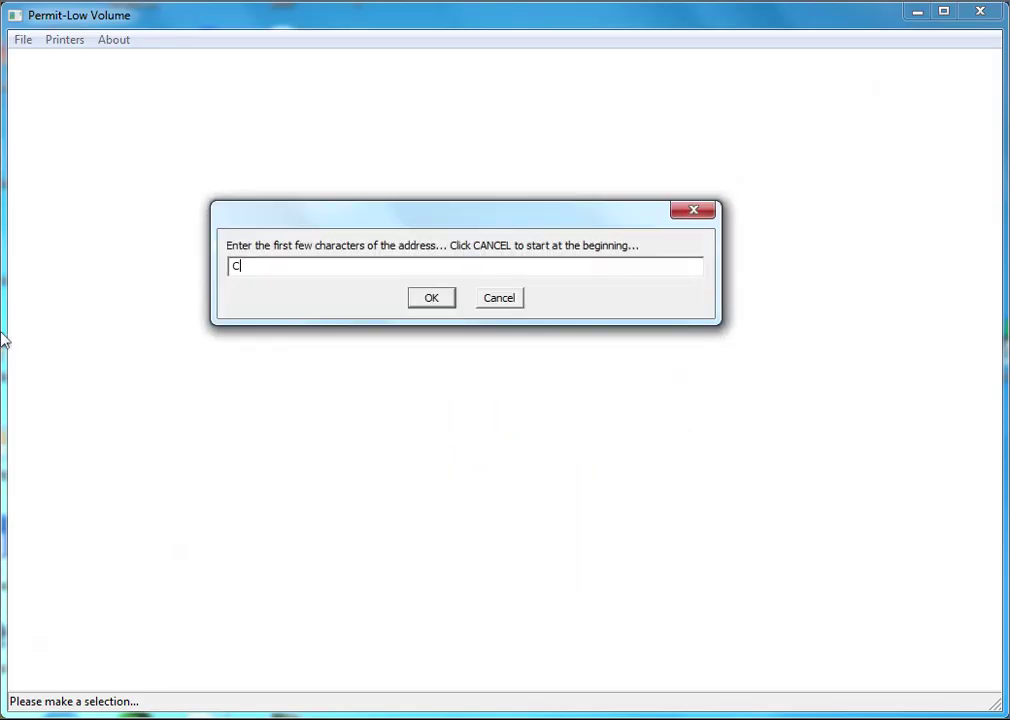
pyautogui.write('HAP')
pyautogui.press('Return')
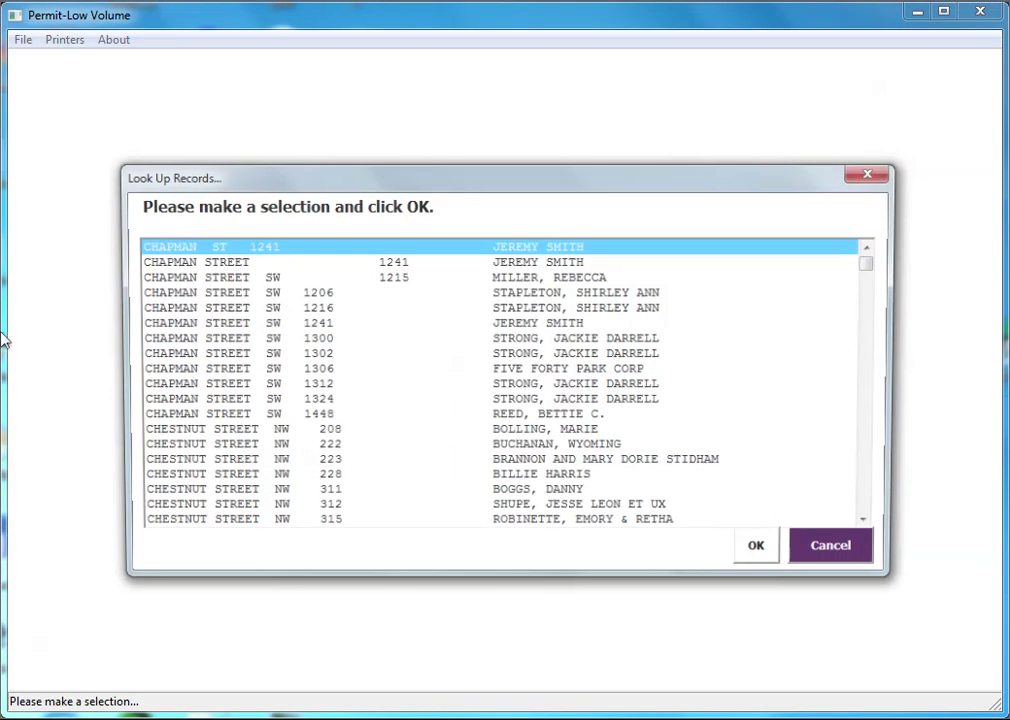
pyautogui.press('Down')
pyautogui.press('Down')
pyautogui.press('Return')
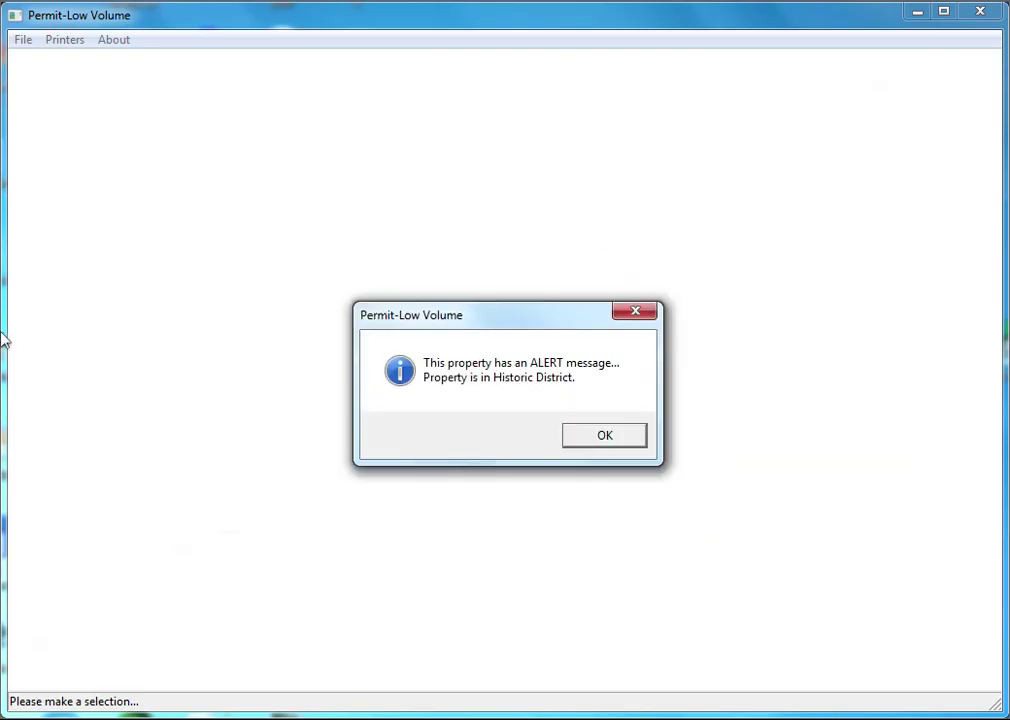
pyautogui.press('Return')
pyautogui.press('Return')
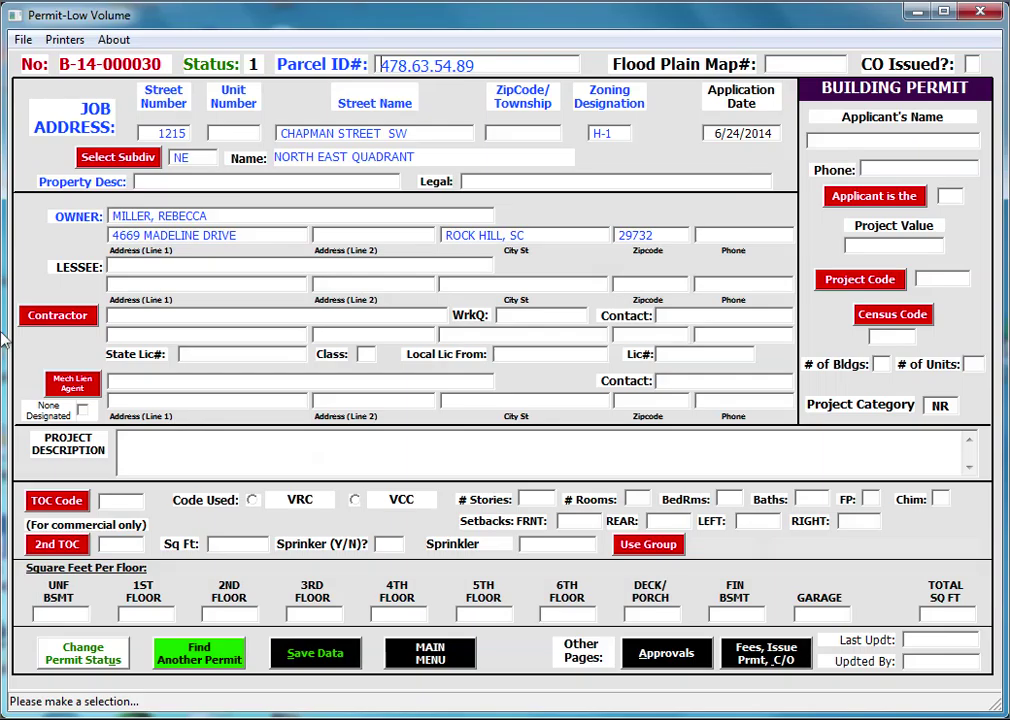
# - Set Glenn's Finer Homes as the contractor despite its expired licenses
pyautogui.write('G')
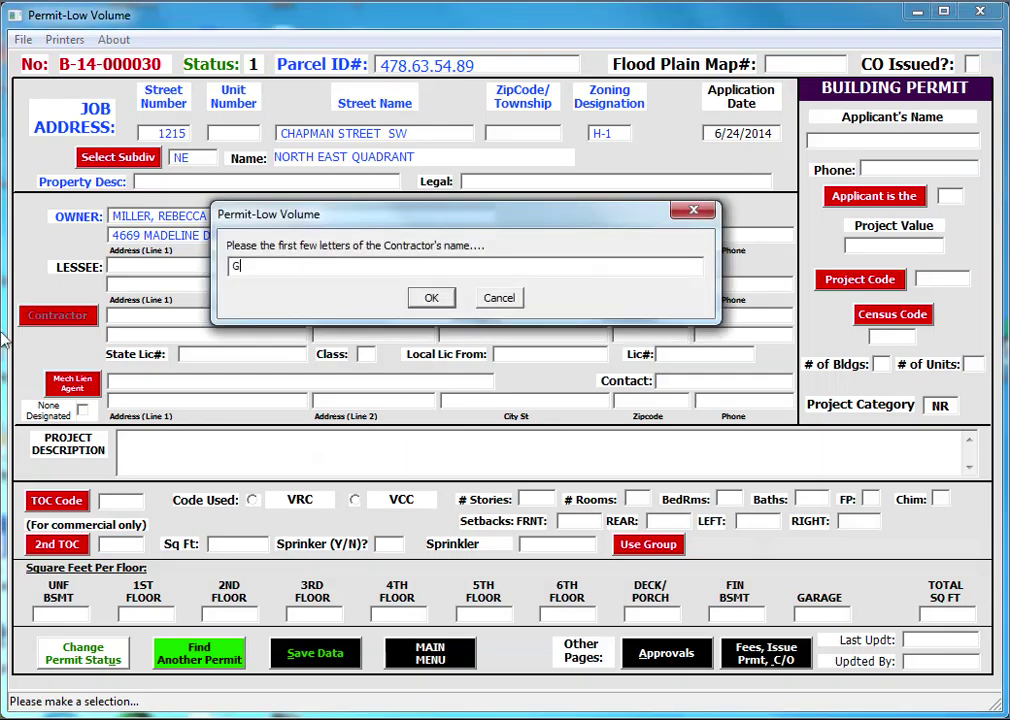
pyautogui.press('Return')
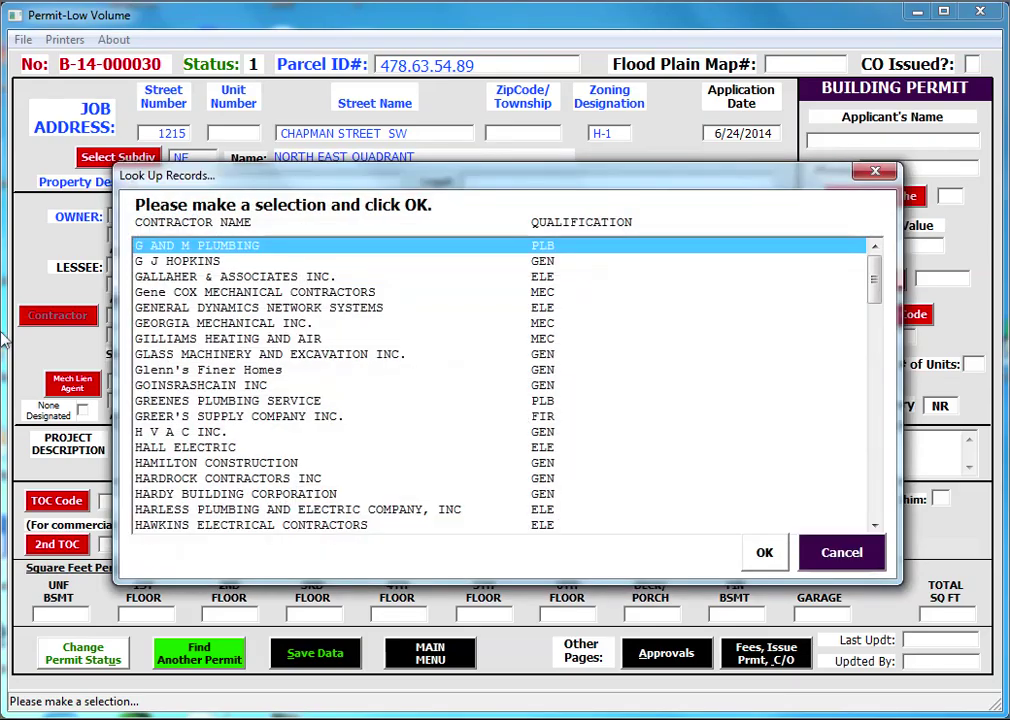
pyautogui.press('Down')
pyautogui.press('Down')
pyautogui.press('Down')
pyautogui.press('Down')
pyautogui.press('Down')
pyautogui.press('Down')
pyautogui.press('Down')
pyautogui.press('Down')
pyautogui.press('Return')
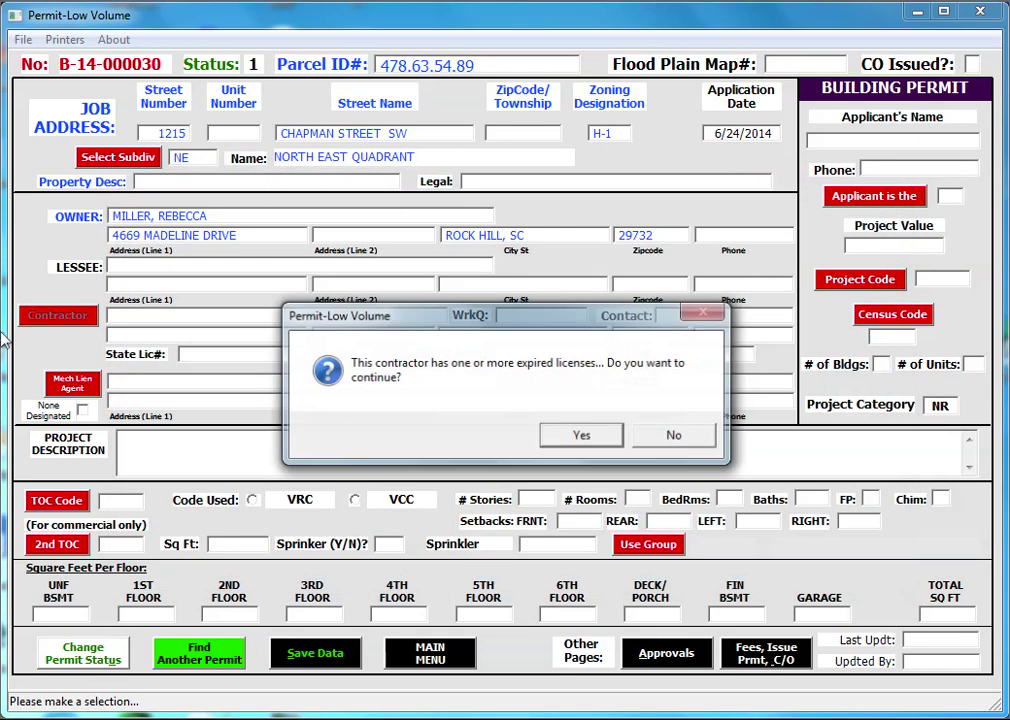
pyautogui.press('Return')
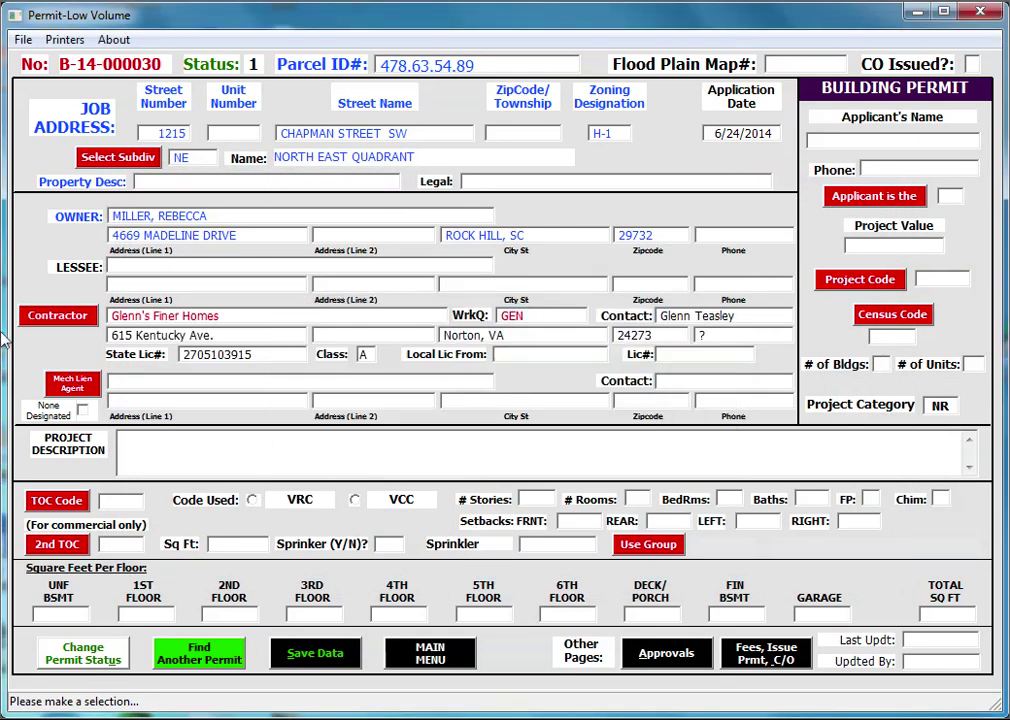
# - Describe the work as 'NEW SINGLE FAMILY DWELLING' with construction type VB
pyautogui.write('NEW SINGLE FAMILY DWELLING')
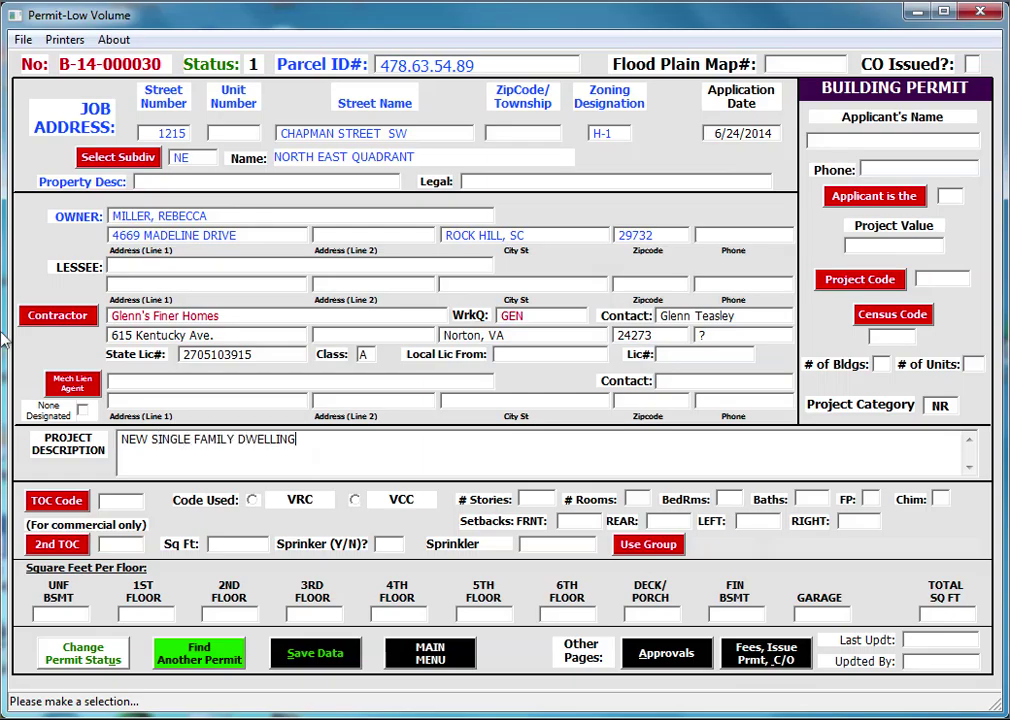
pyautogui.press('Tab')
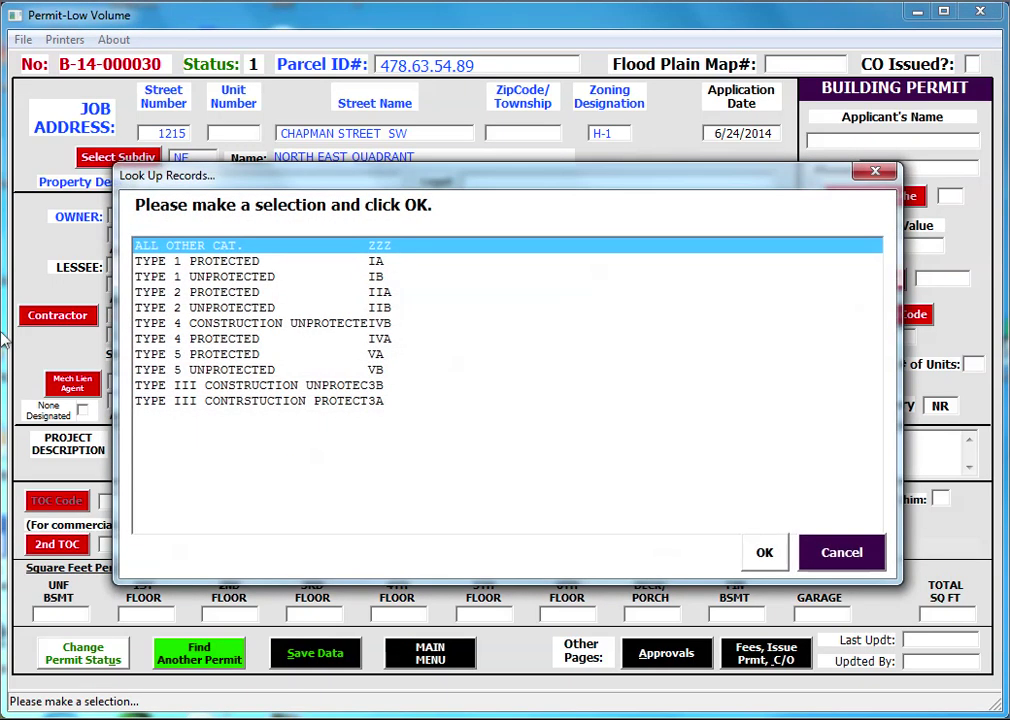
pyautogui.press('Down')
pyautogui.press('Down')
pyautogui.press('Down')
pyautogui.press('Down')
pyautogui.press('Down')
pyautogui.press('Down')
pyautogui.press('Down')
pyautogui.press('Down')
pyautogui.press('Return')
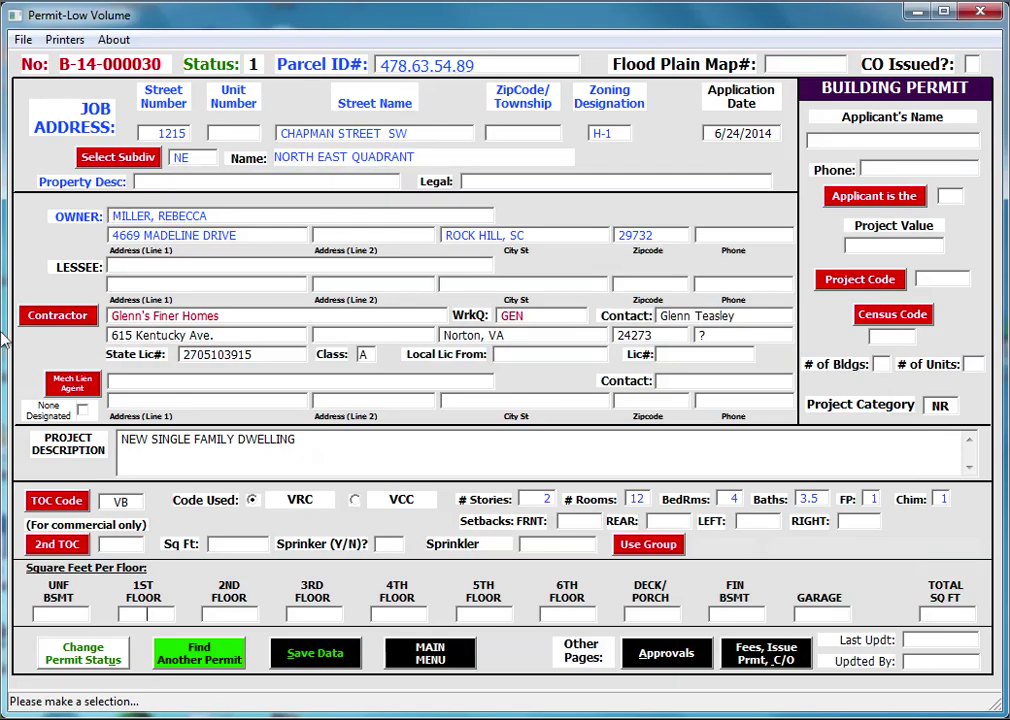
# - Enter floor areas 1500, 1500, 200, 1000 and 960 sq ft, totalling 5160
pyautogui.write('1500')
pyautogui.press('Tab')
pyautogui.write('1500')
pyautogui.press('Tab')
pyautogui.press('Tab')
pyautogui.press('Tab')
pyautogui.press('Tab')
pyautogui.press('Tab')
pyautogui.write('200')
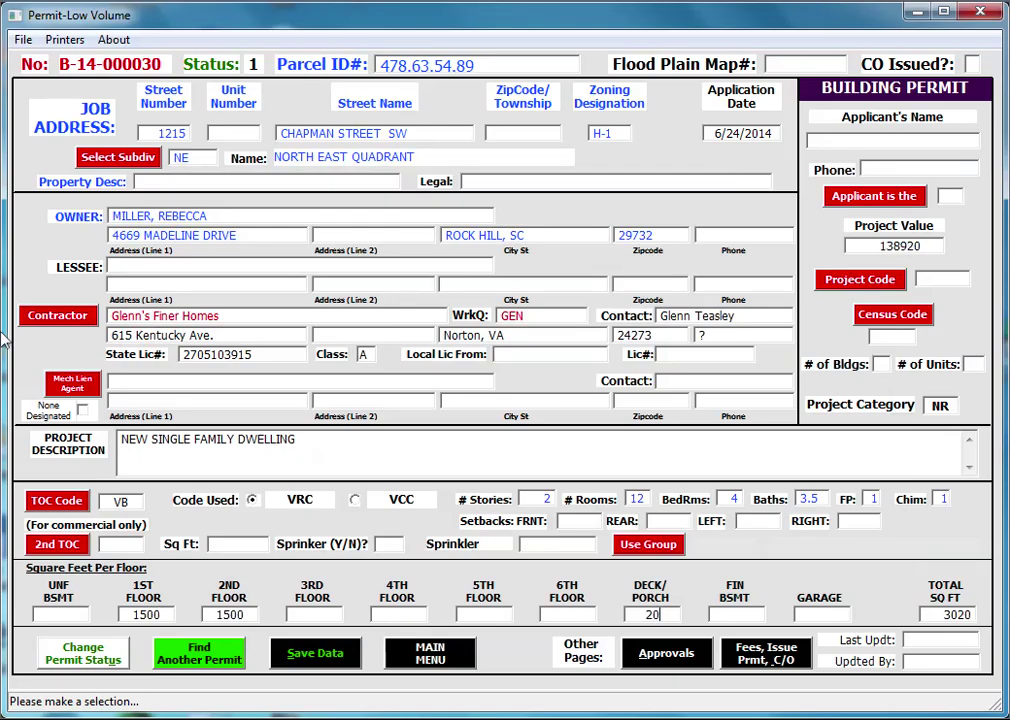
pyautogui.press('Tab')
pyautogui.write('1000')
pyautogui.press('Tab')
pyautogui.write('960')
pyautogui.press('Tab')
pyautogui.write('GLENN')
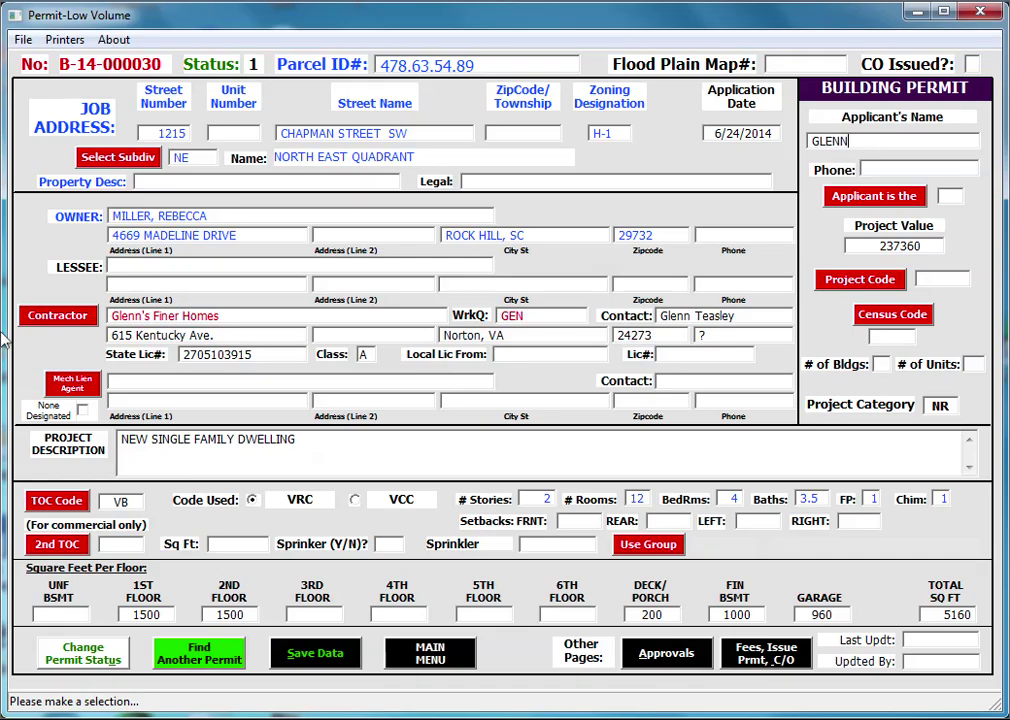
pyautogui.press('Tab')
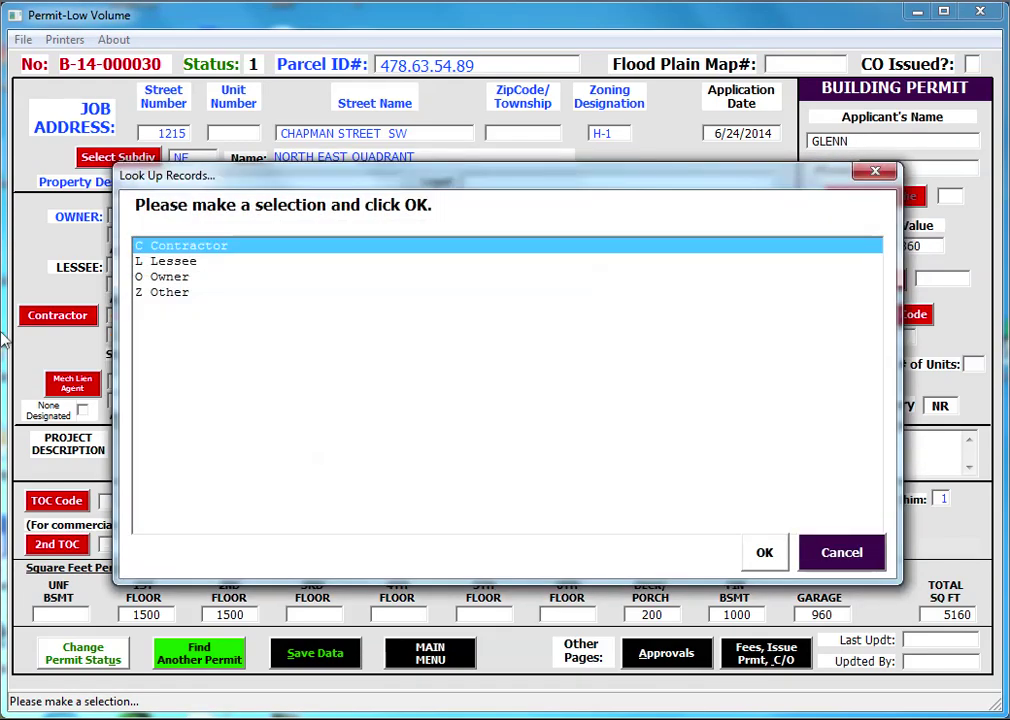
# - Make the contractor the applicant, with project code NRSF and census code C101
pyautogui.press('Return')
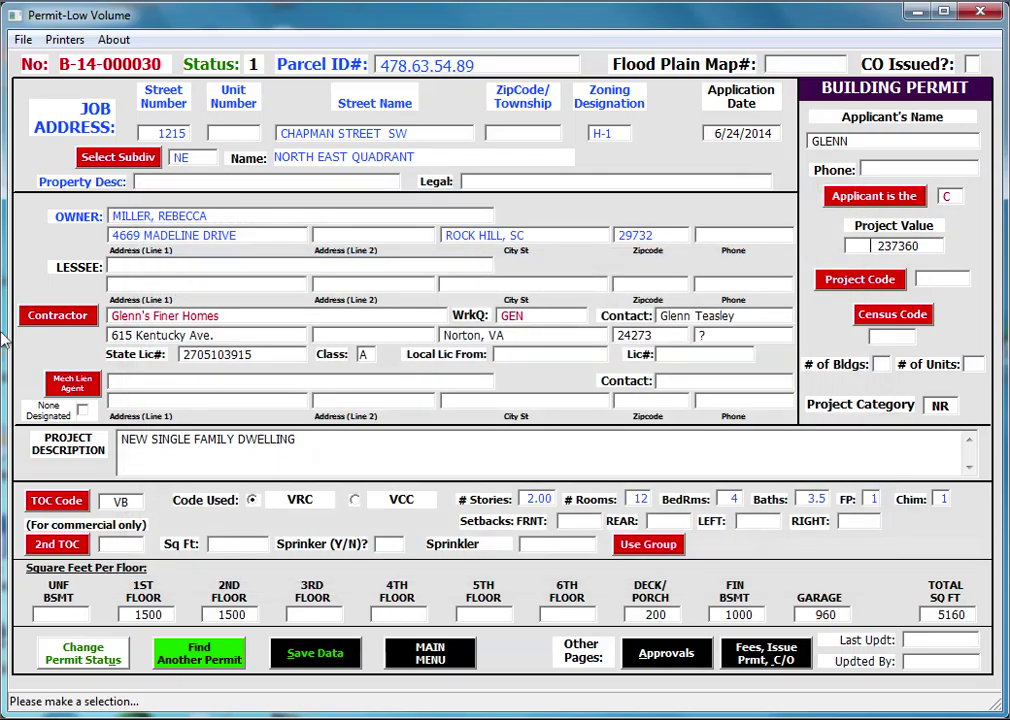
pyautogui.press('Tab')
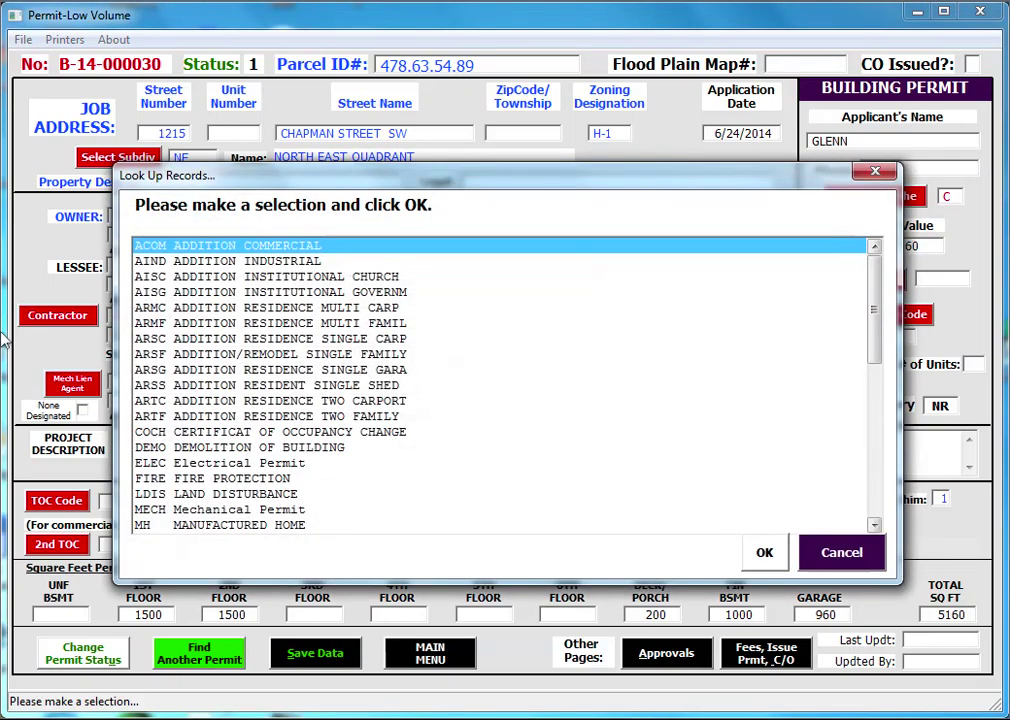
pyautogui.scroll(-7, 4, 340)
pyautogui.click(260, 370)
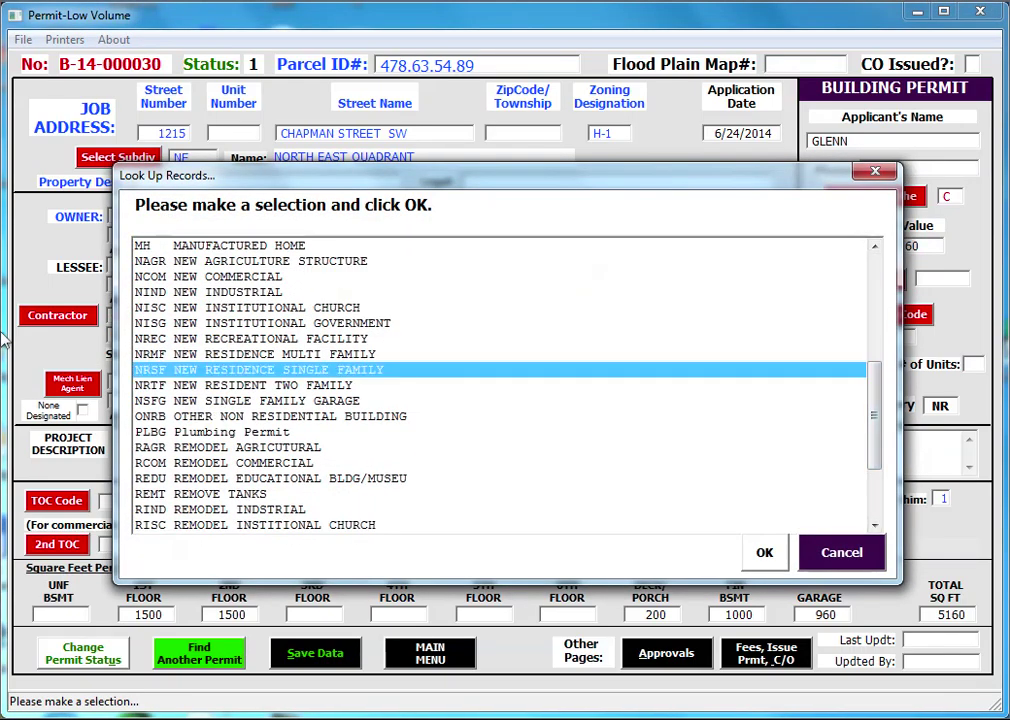
pyautogui.press('Return')
pyautogui.press('Tab')
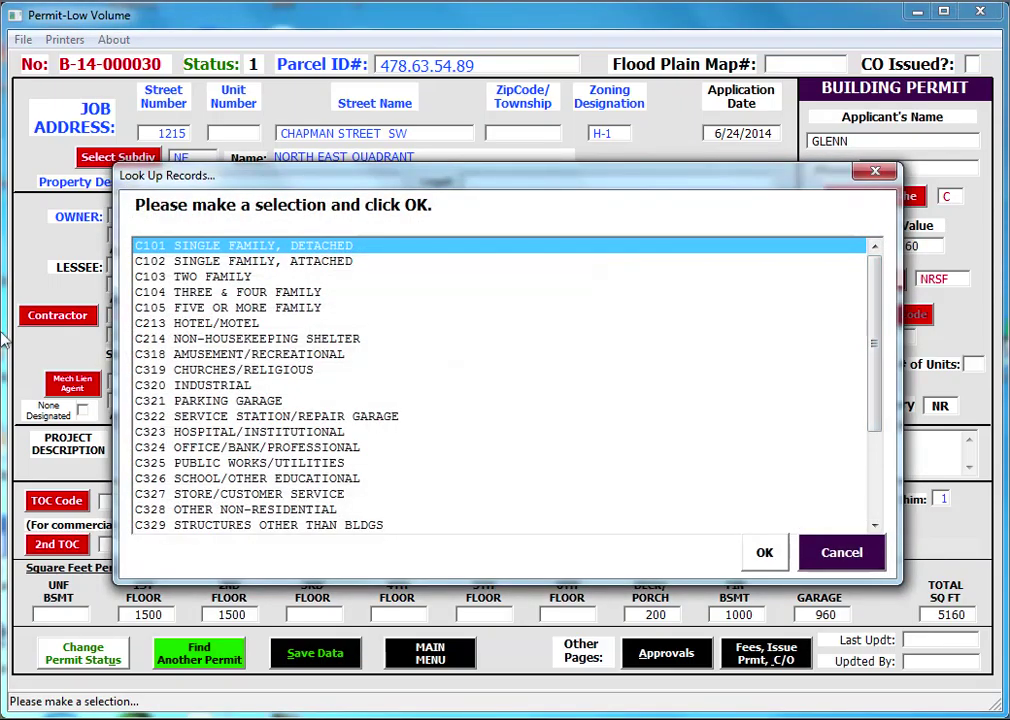
pyautogui.press('Return')
# - Save the permit and require Water department approval on the Approvals page
pyautogui.click(315, 653)
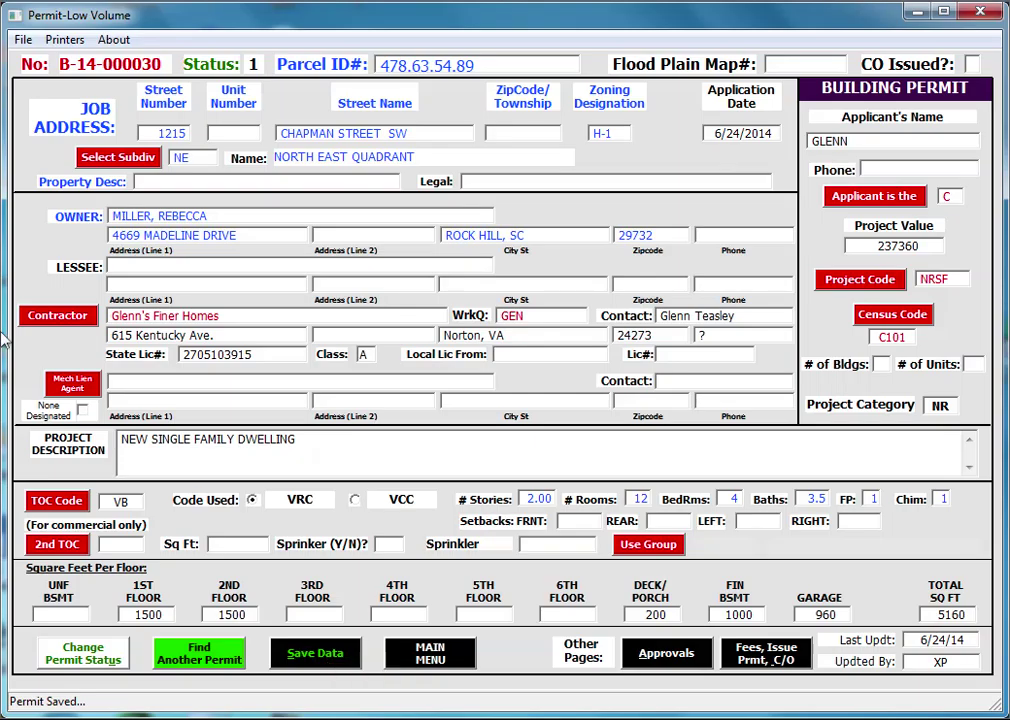
pyautogui.click(666, 653)
pyautogui.press('space')
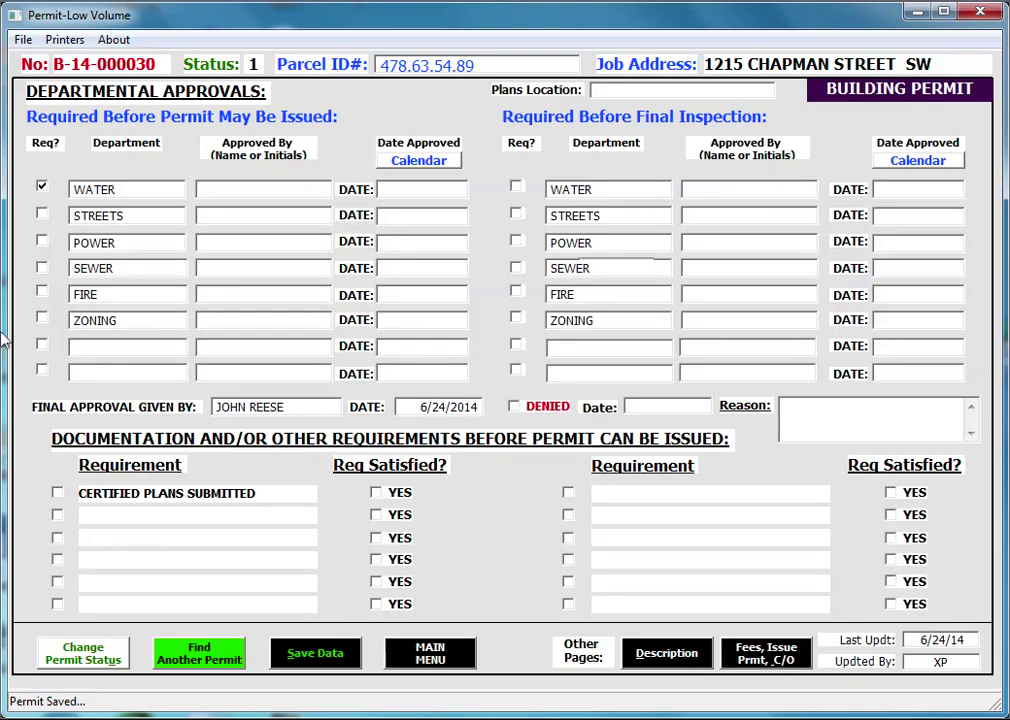
# - Require Sewer and Zoning approvals as well
pyautogui.press('space')
pyautogui.press('space')
pyautogui.press('space')
# - Add the 904.00 permit fee with 18.08 surcharge, then fee code 007 at 50.00, totalling 972.08
pyautogui.hotkey('alt', 'c')
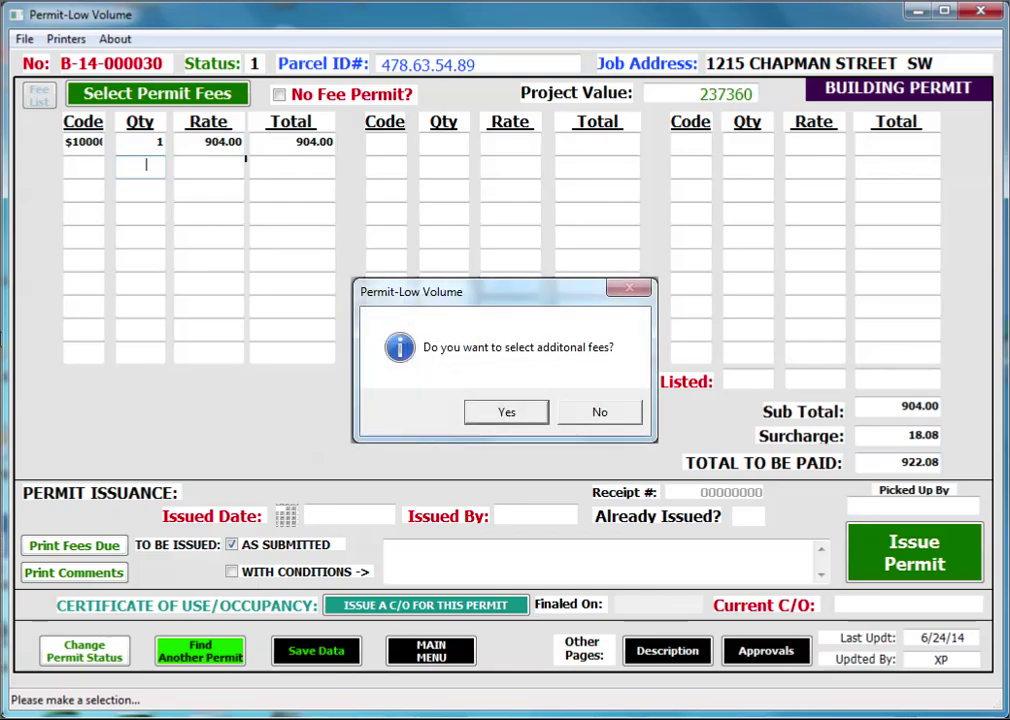
pyautogui.press('Return')
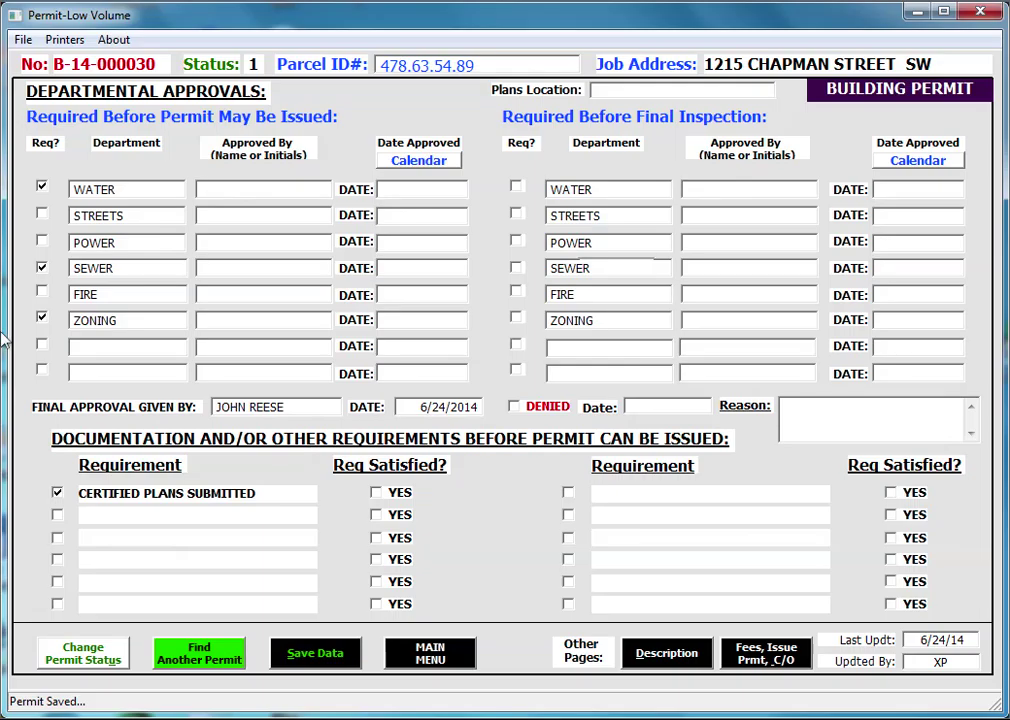
# - Enter approver initials with 6/24/2014 dates for Water, Sewer and Zoning; mark certified plans satisfied
pyautogui.write('KT')
pyautogui.press('Tab')
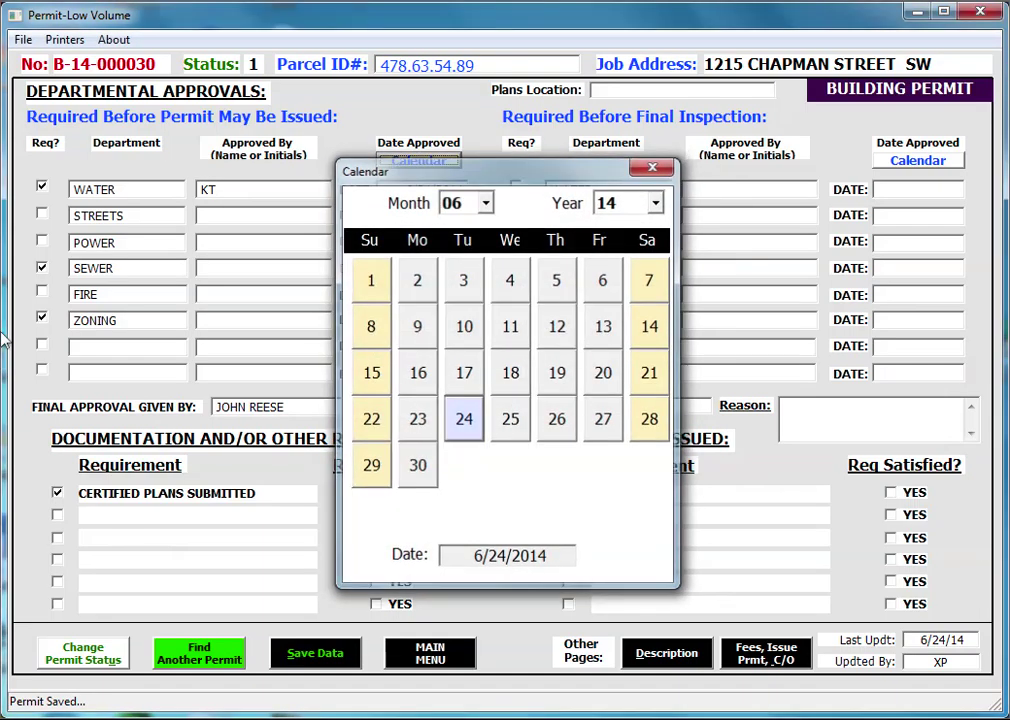
pyautogui.press('Return')
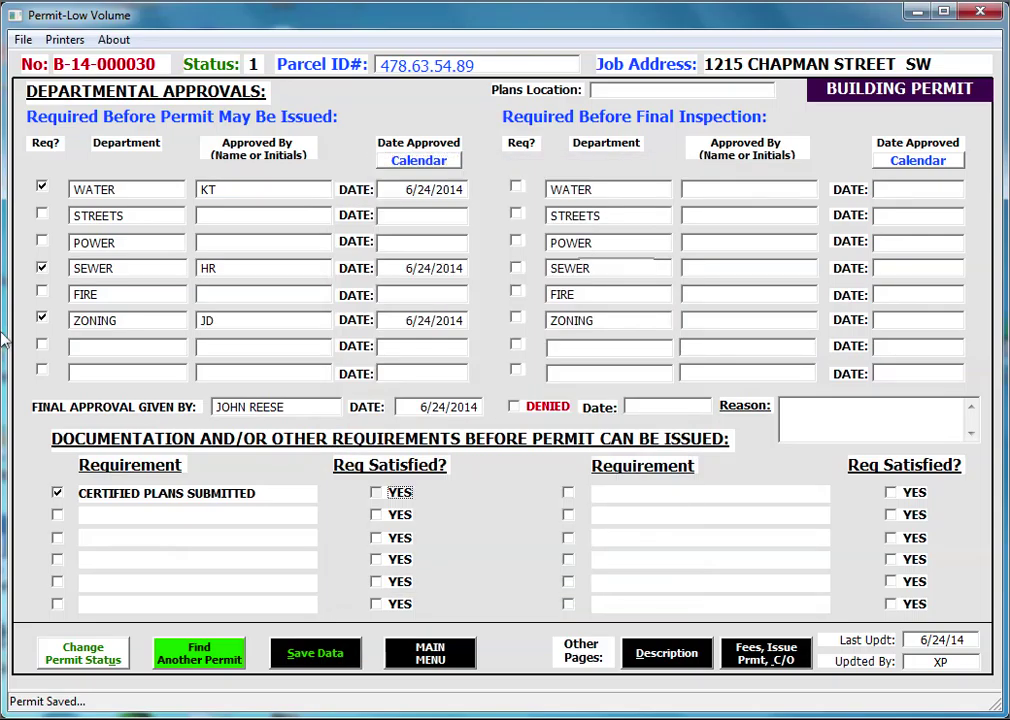
pyautogui.press('space')
pyautogui.hotkey('alt', 'c')
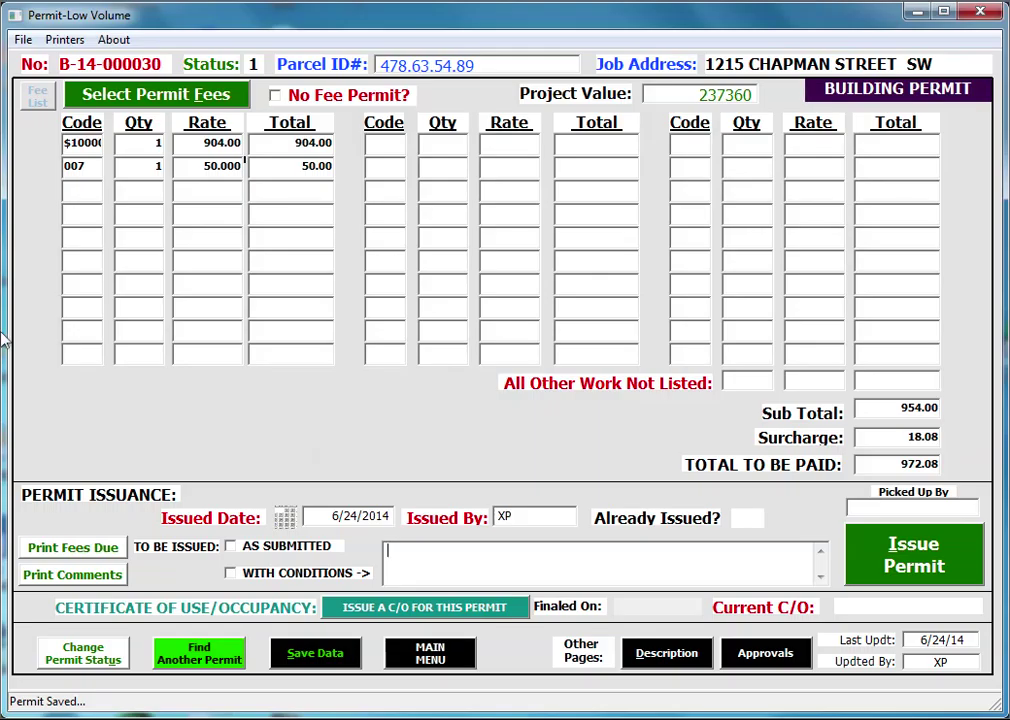
# - Issue permit B-14-000030 as submitted and print the 972.08 fee receipt and the permit
pyautogui.hotkey('shift', 'Tab')
pyautogui.press('space')
pyautogui.hotkey('alt', 'i')
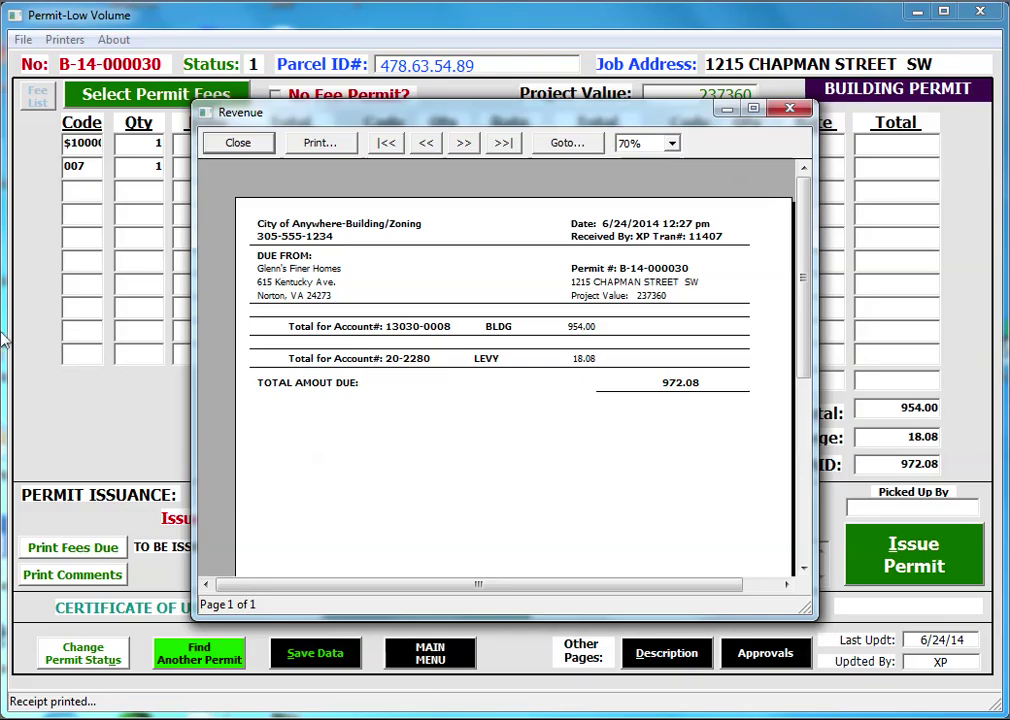
pyautogui.press('Return')
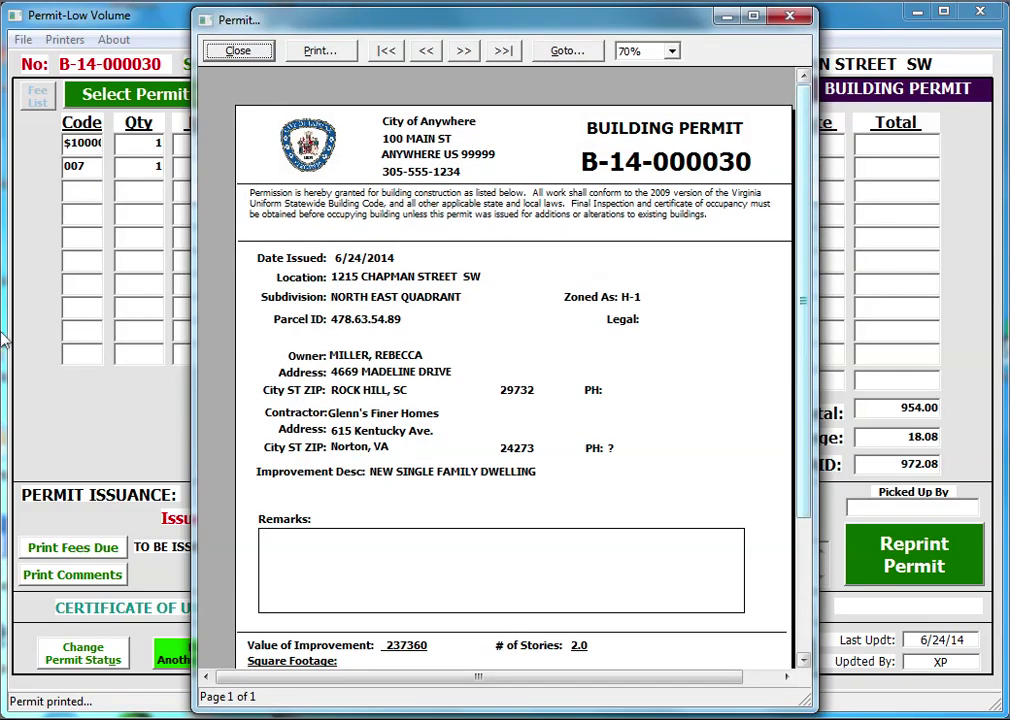
pyautogui.scroll(-3, 4, 340)
pyautogui.scroll(-2, 4, 340)
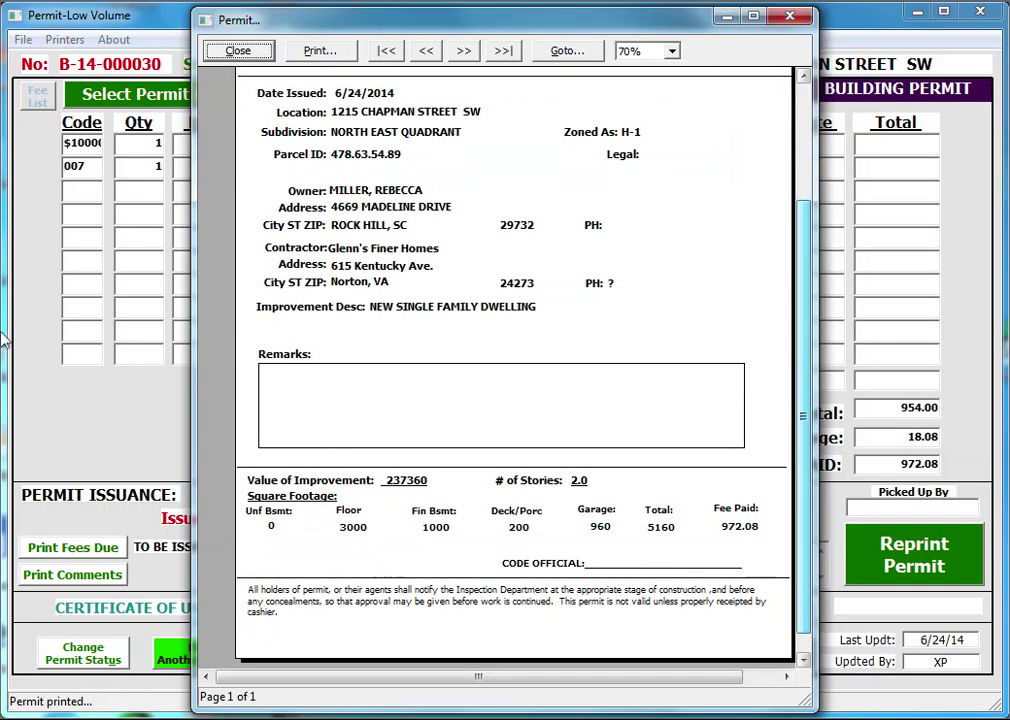
pyautogui.scroll(4, 4, 340)
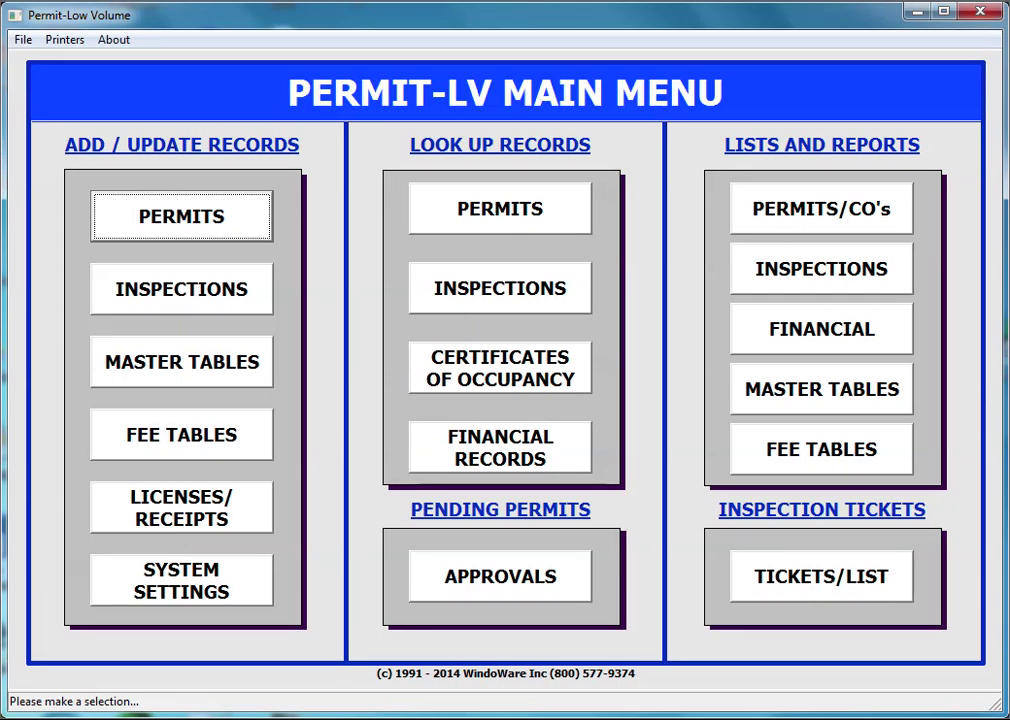
# - Start a new Electrical Permit marked as linked to a building permit
pyautogui.press('Return')
pyautogui.press('Return')
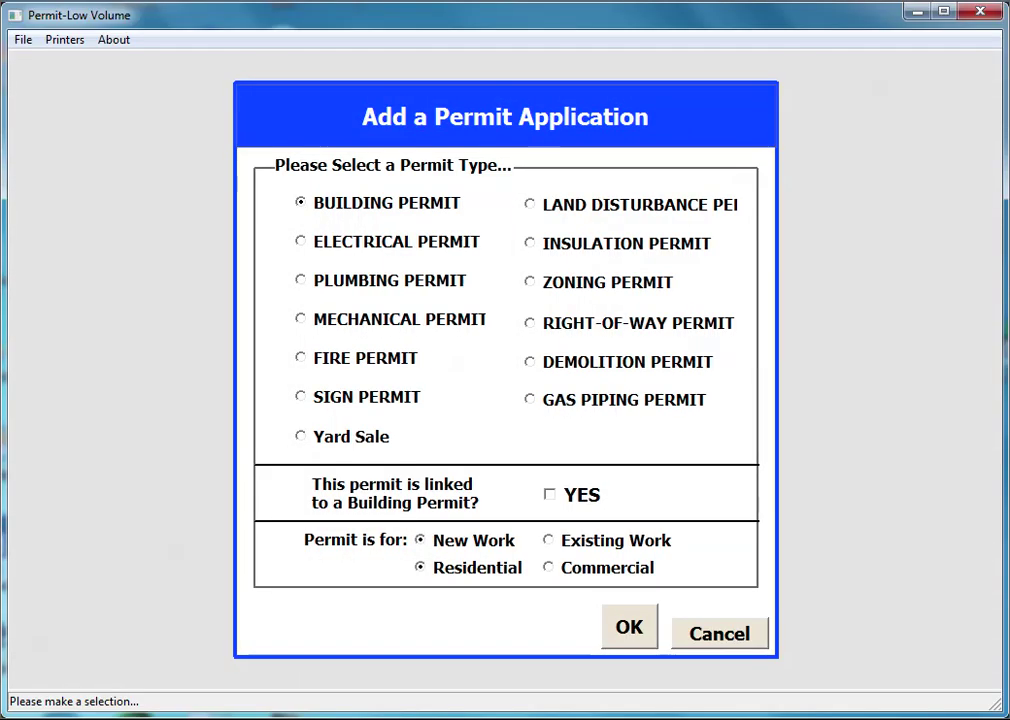
pyautogui.press('Down')
pyautogui.press('Tab')
pyautogui.press('space')
pyautogui.press('Tab')
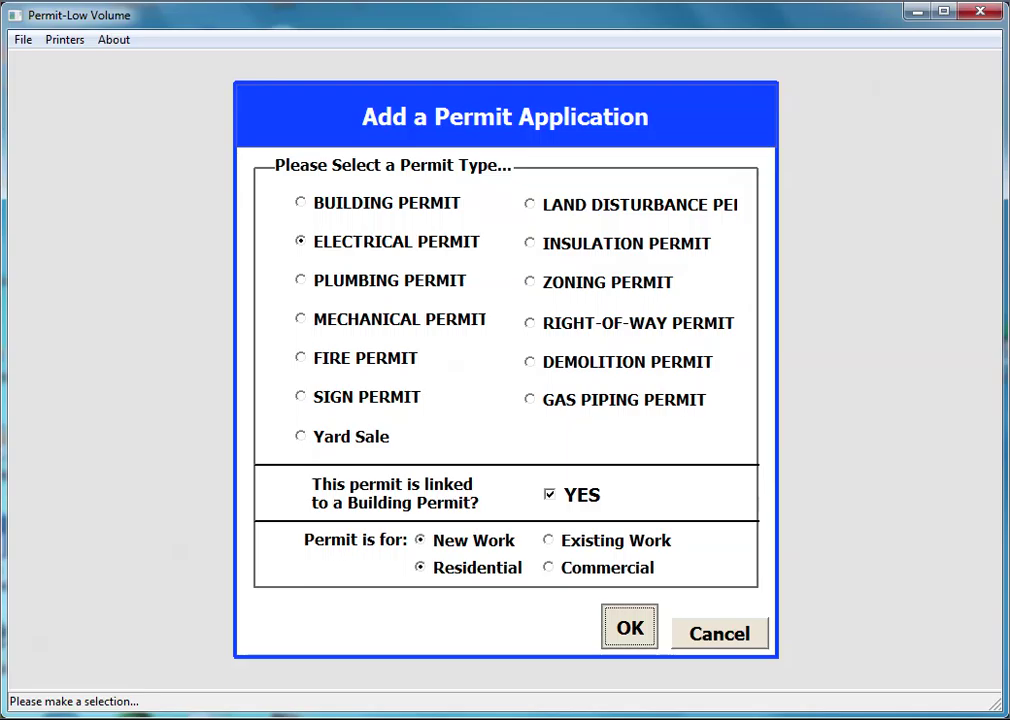
pyautogui.press('Return')
pyautogui.write('30')
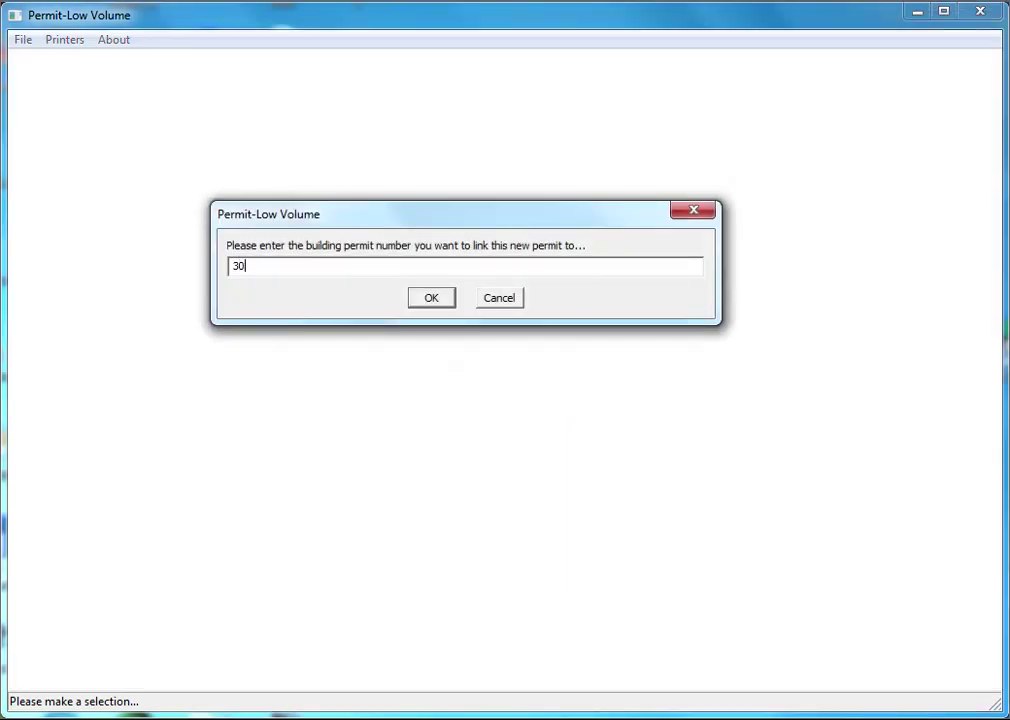
pyautogui.press('Return')
pyautogui.press('Down')
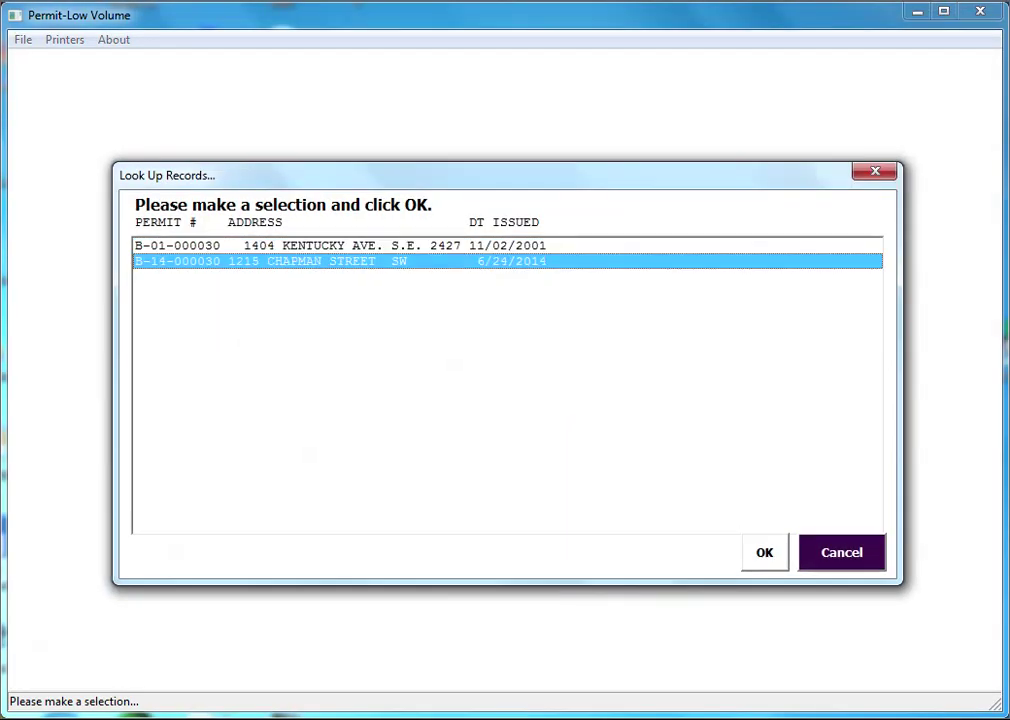
pyautogui.press('Return')
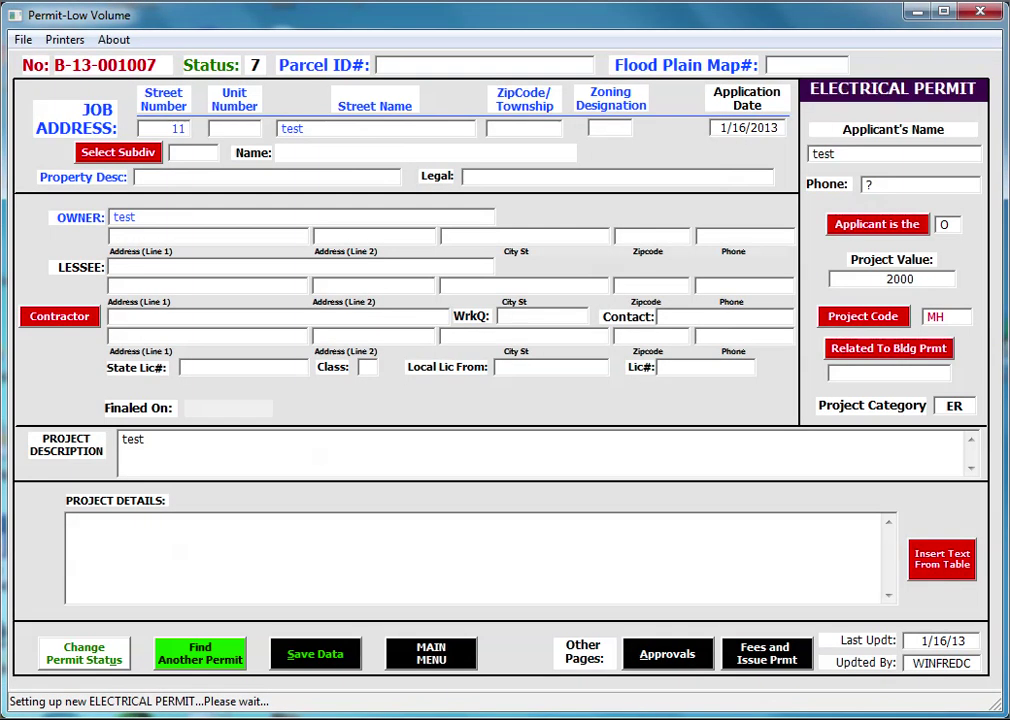